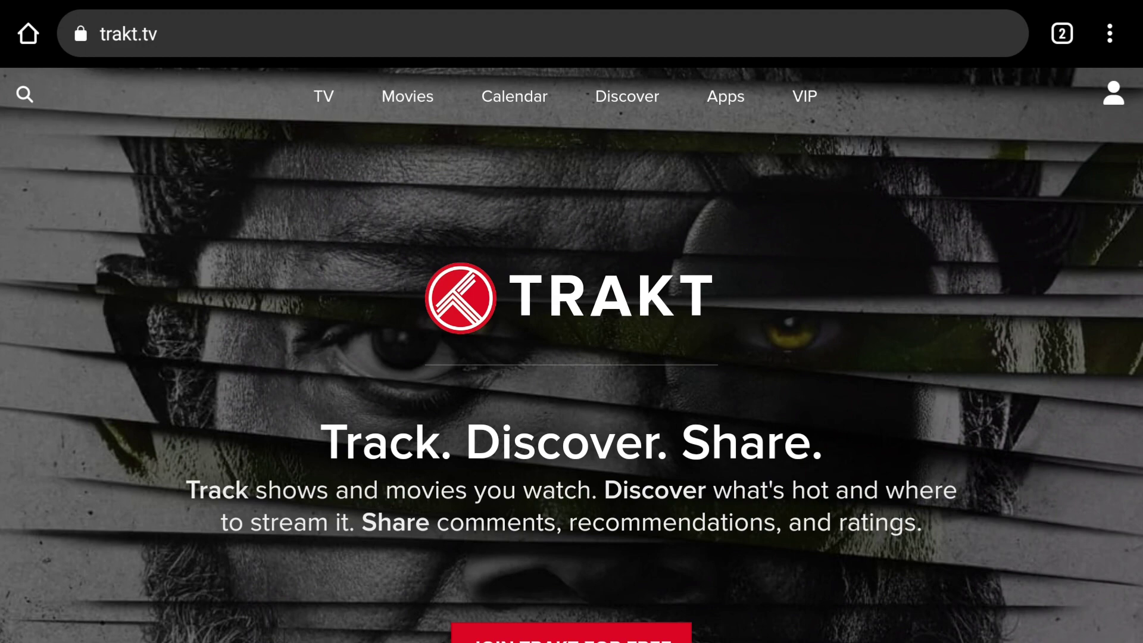
# Open Trakt's JOIN TRAKT FOR FREE sign-up form and scroll down past its fields
pyautogui.scroll(-10, 1029, 587)
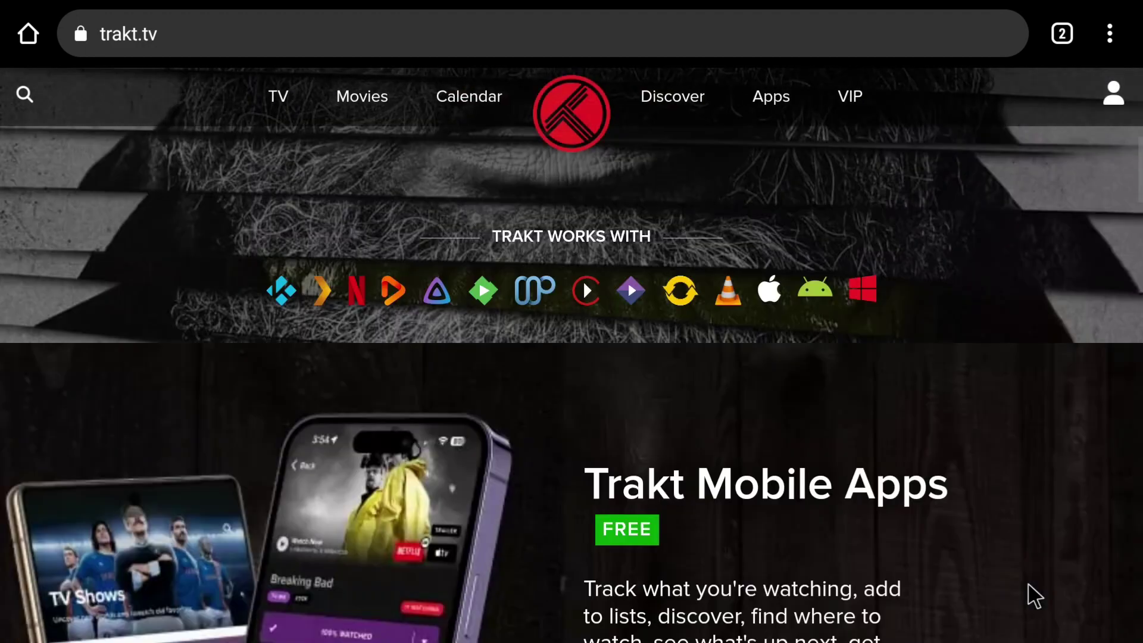
pyautogui.scroll(6, 1028, 586)
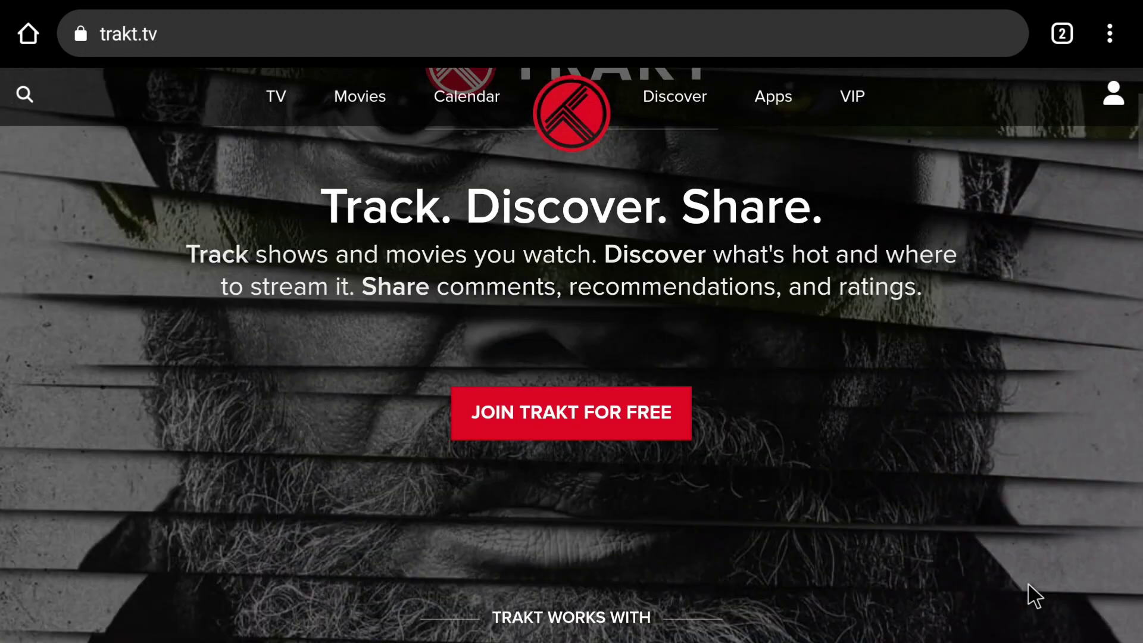
pyautogui.click(653, 435)
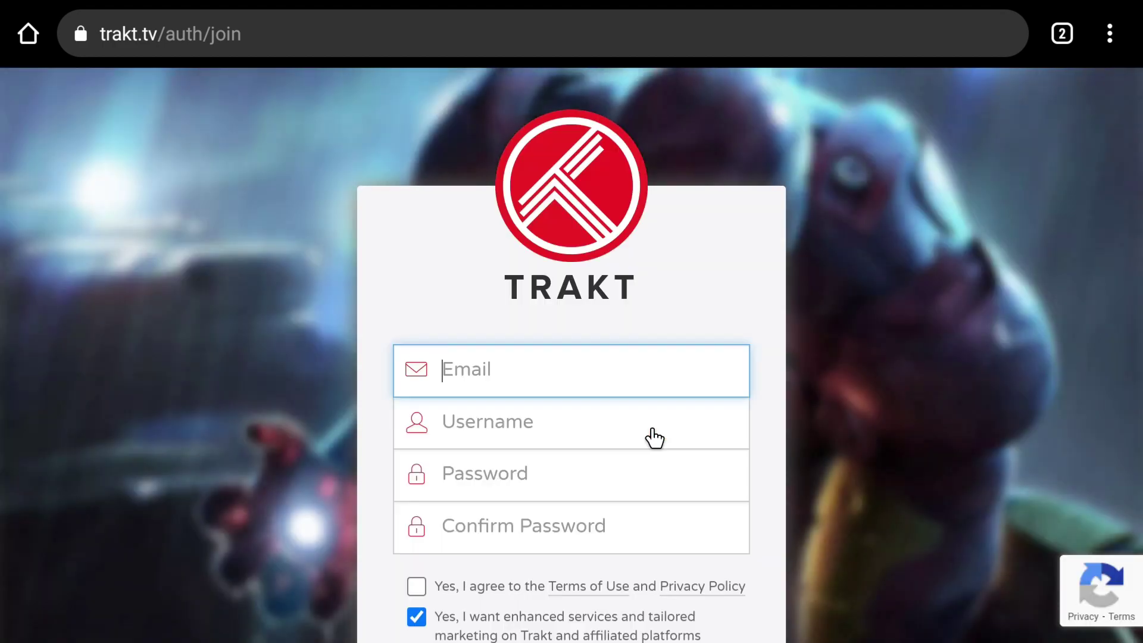
pyautogui.scroll(-3, 653, 430)
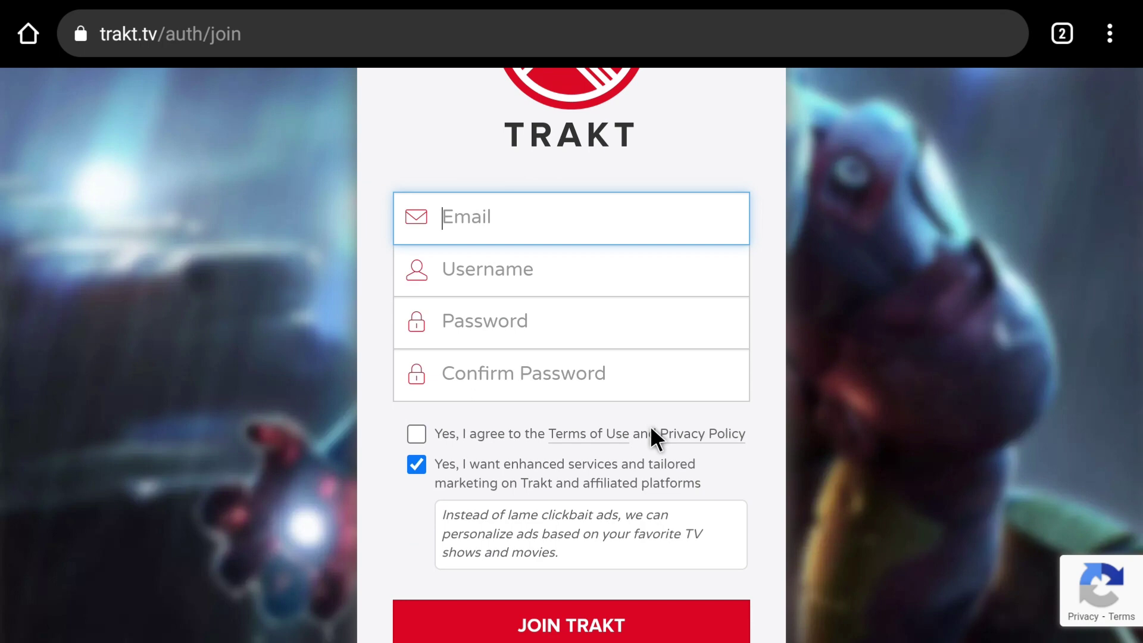
pyautogui.scroll(-4, 650, 427)
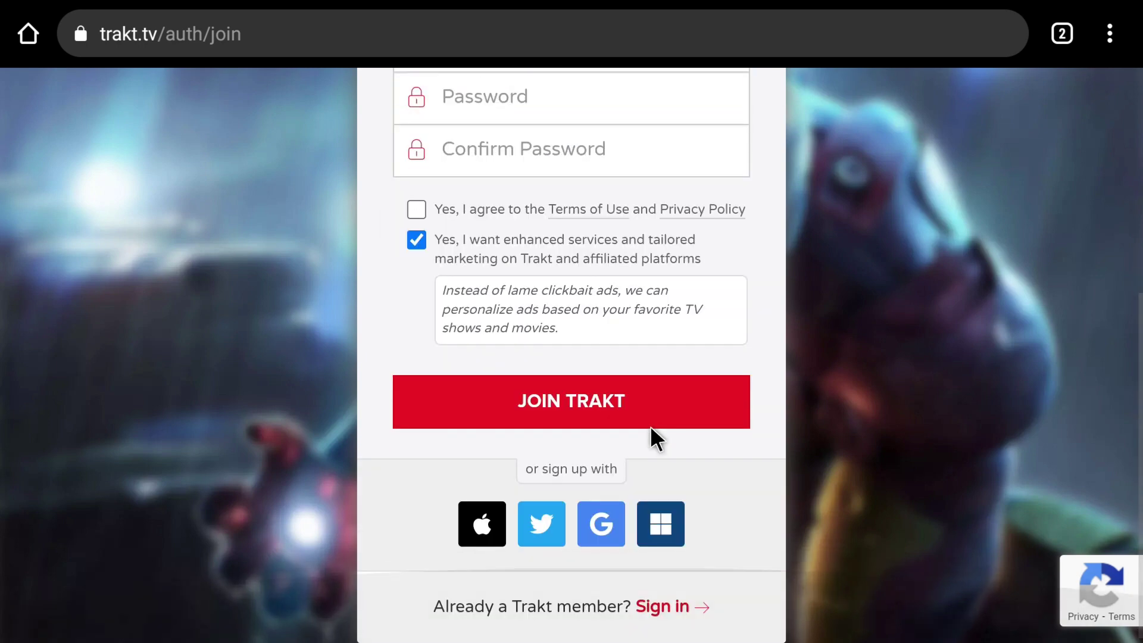
# Sign in to Trakt with the saved account from the 'Use saved password?' sheet
pyautogui.click(684, 606)
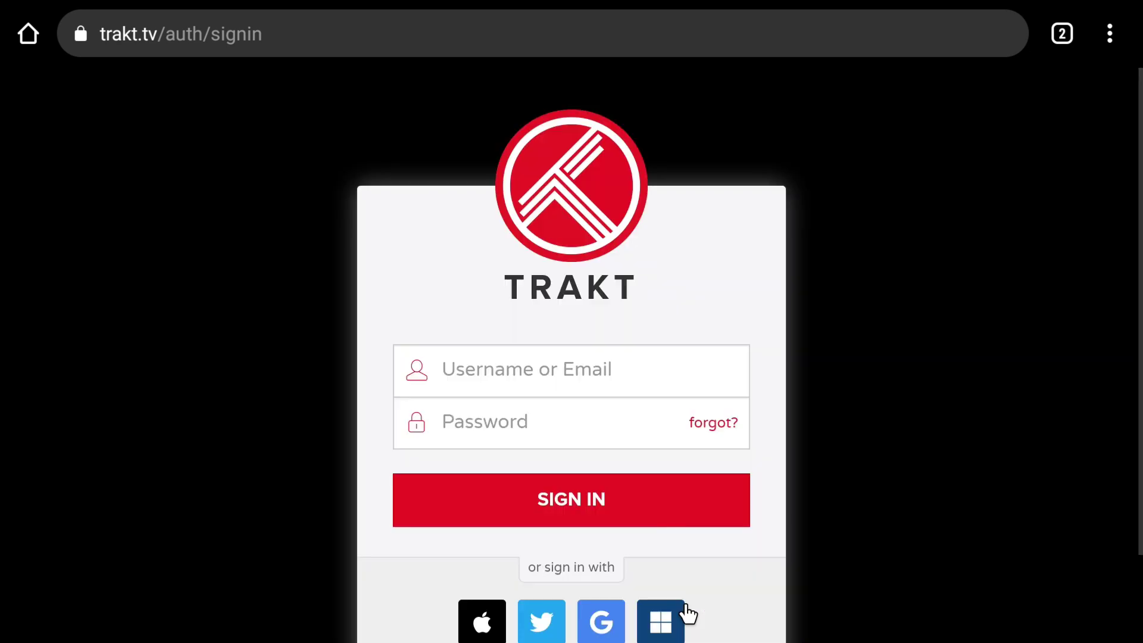
pyautogui.click(601, 383)
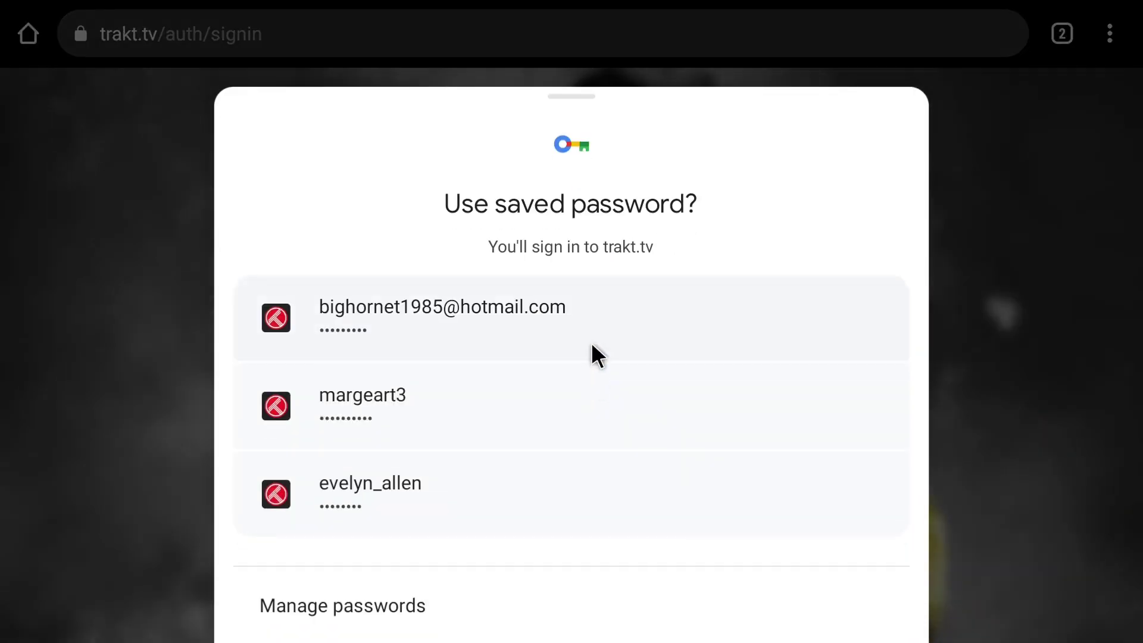
pyautogui.click(591, 342)
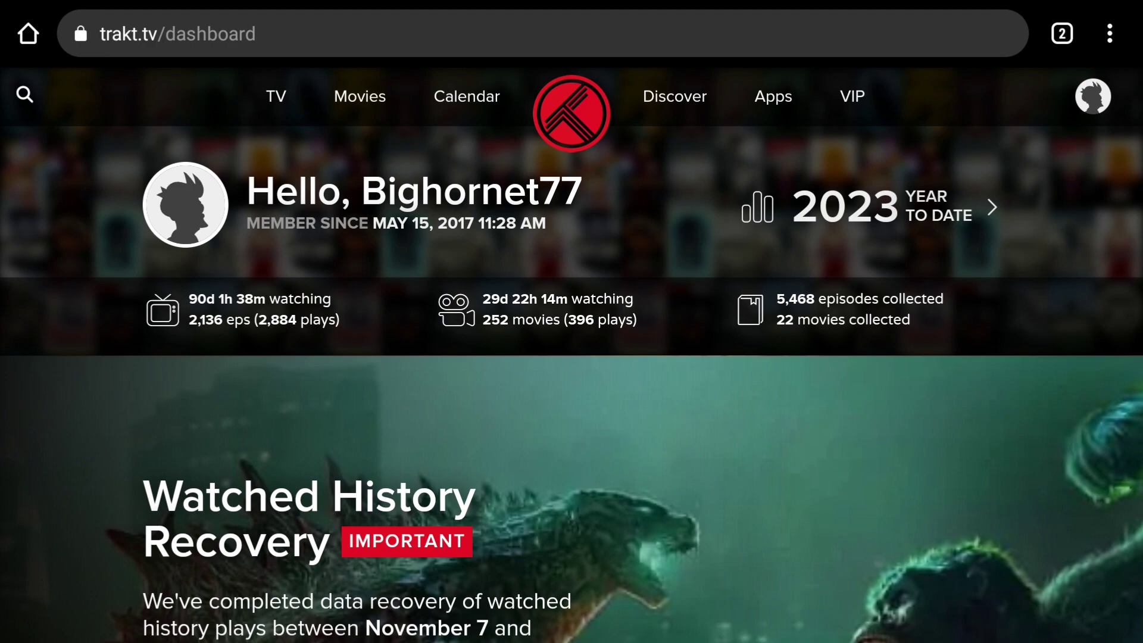
# Leave the browser and launch Syncler from the Android TV home screen
pyautogui.press('super')
pyautogui.press('Down')
pyautogui.press('Left')
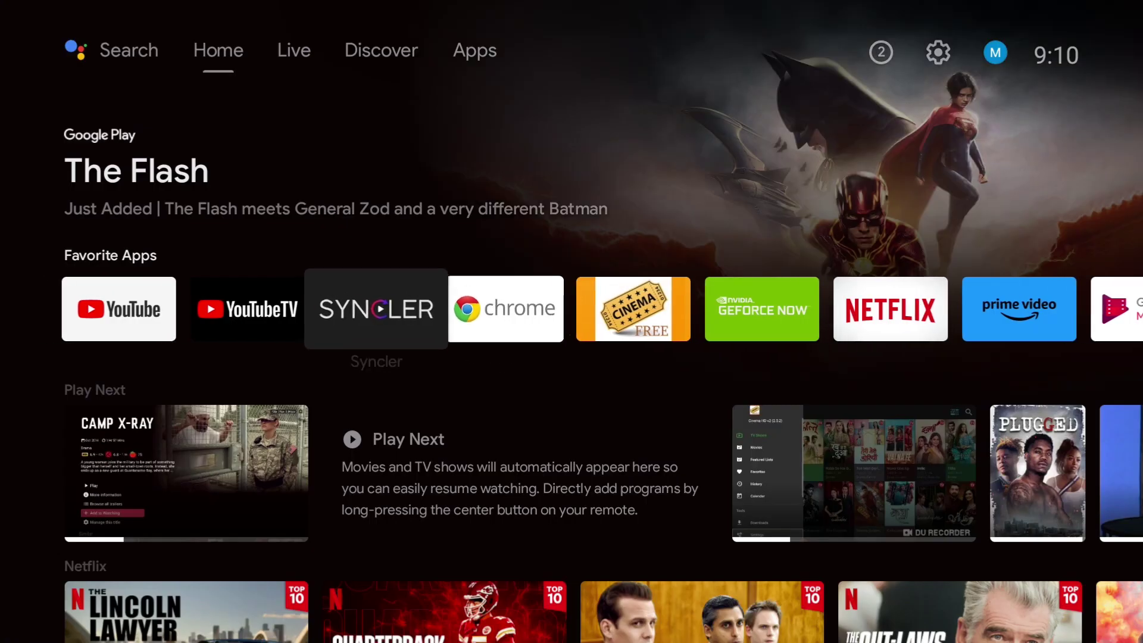
pyautogui.press('Return')
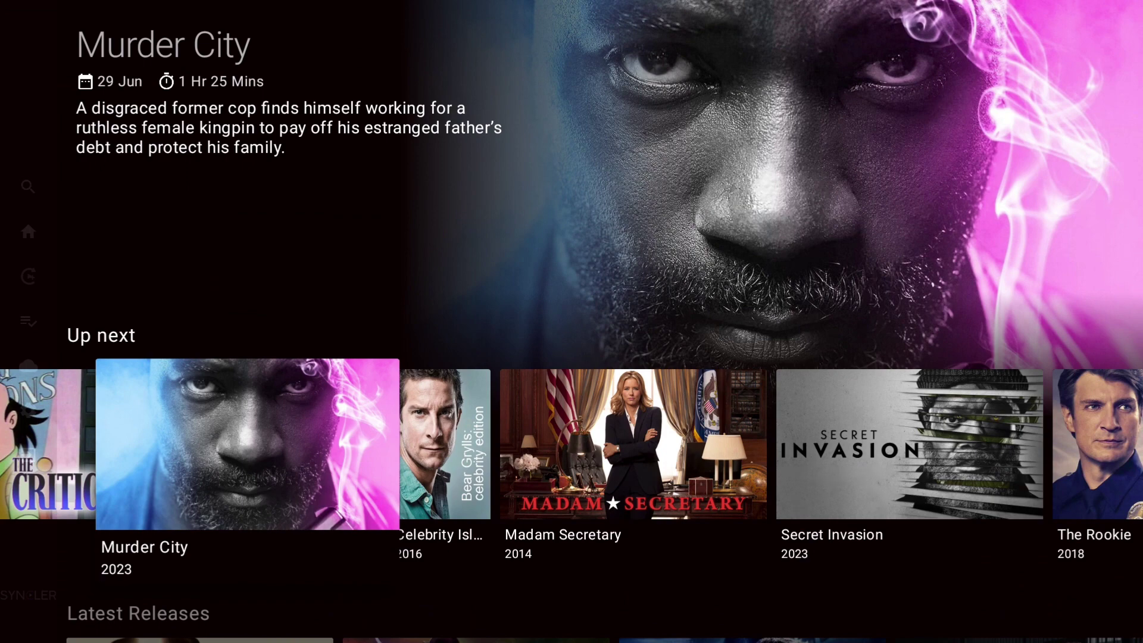
# Open Syncler's side menu > Settings > Accounts > Trakt page
pyautogui.press('Up')
pyautogui.press('Left')
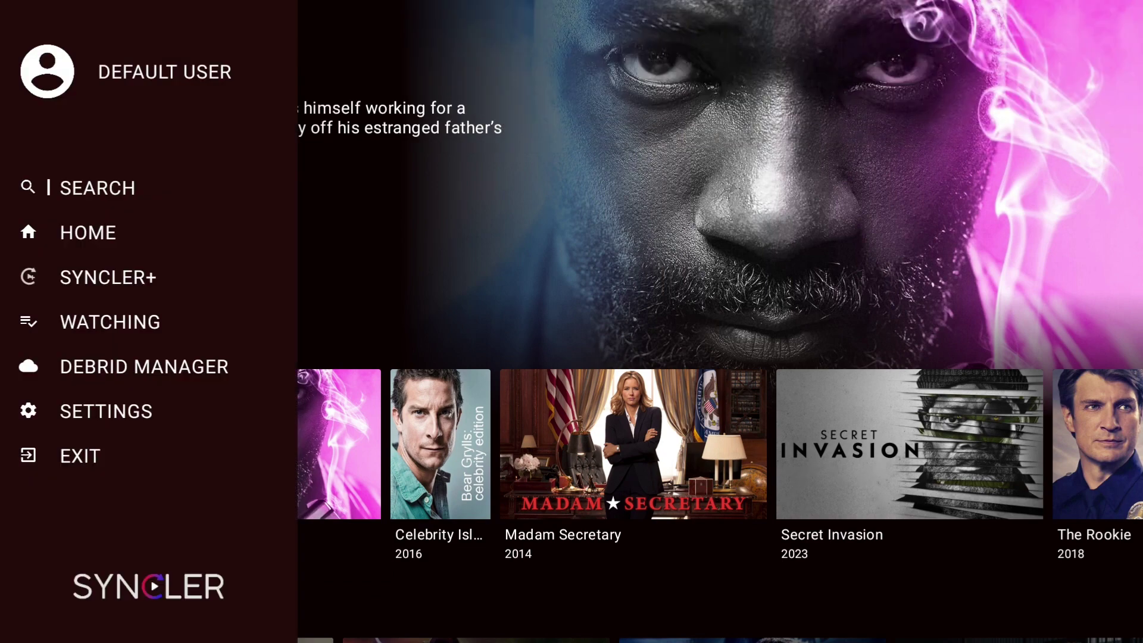
pyautogui.press('Down')
pyautogui.press('Down')
pyautogui.press('Down')
pyautogui.press('Down')
pyautogui.press('Down')
pyautogui.press('Return')
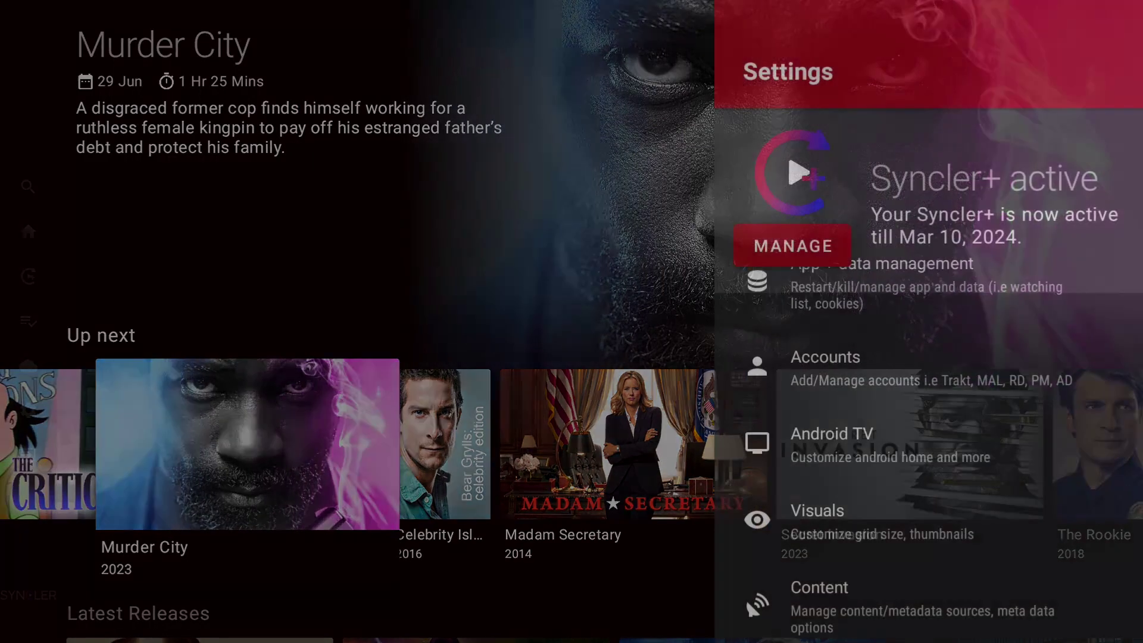
pyautogui.press('Down')
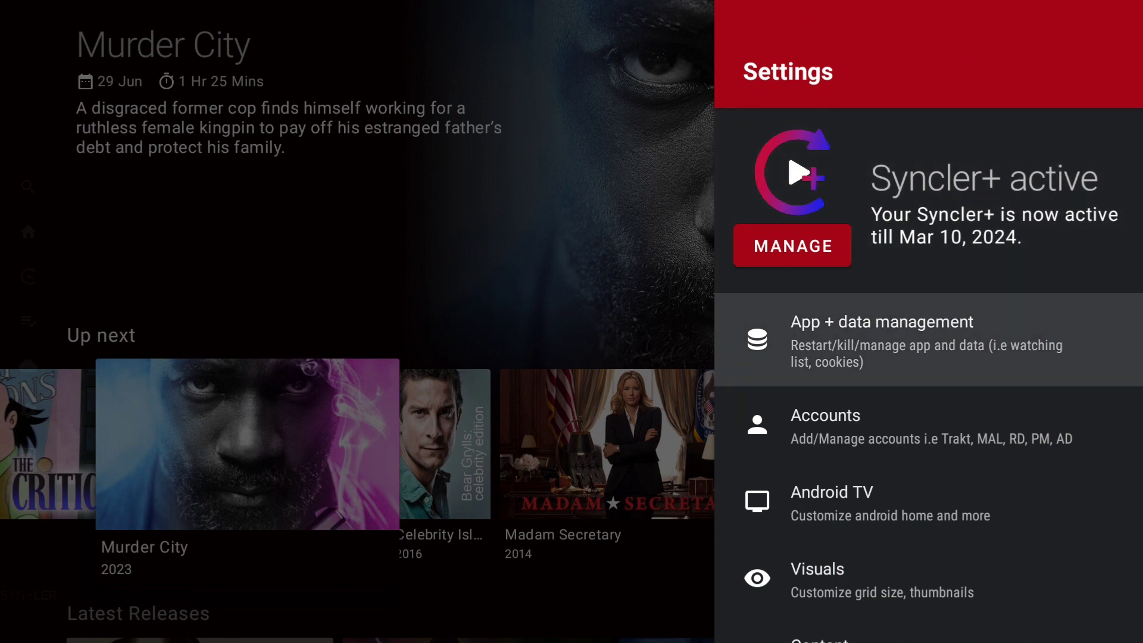
pyautogui.press('Down')
pyautogui.press('Return')
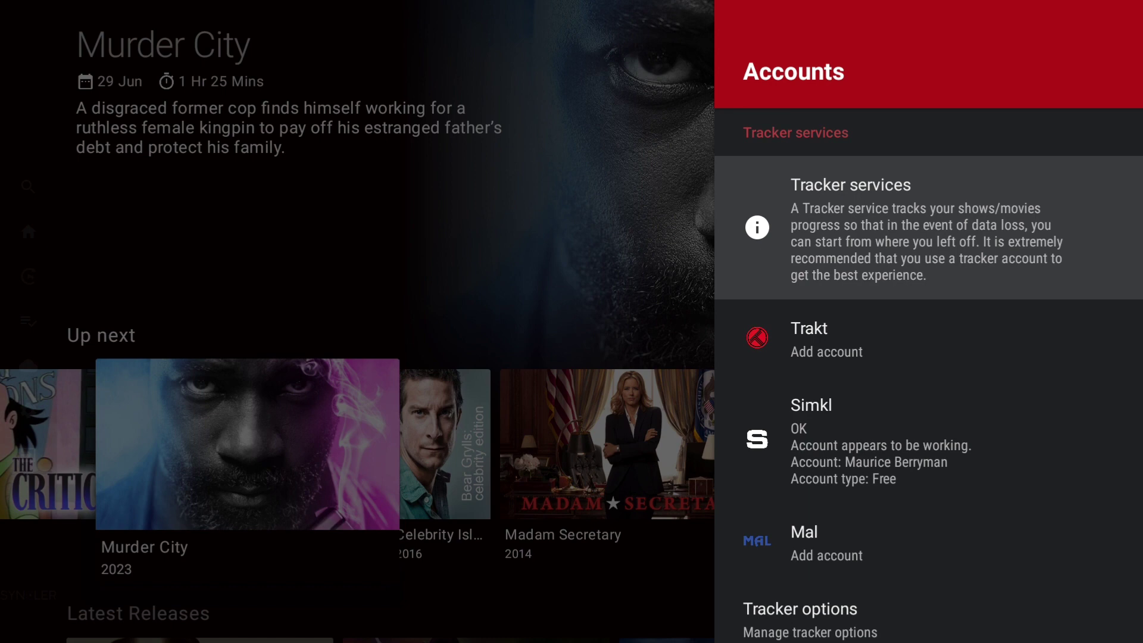
pyautogui.press('Down')
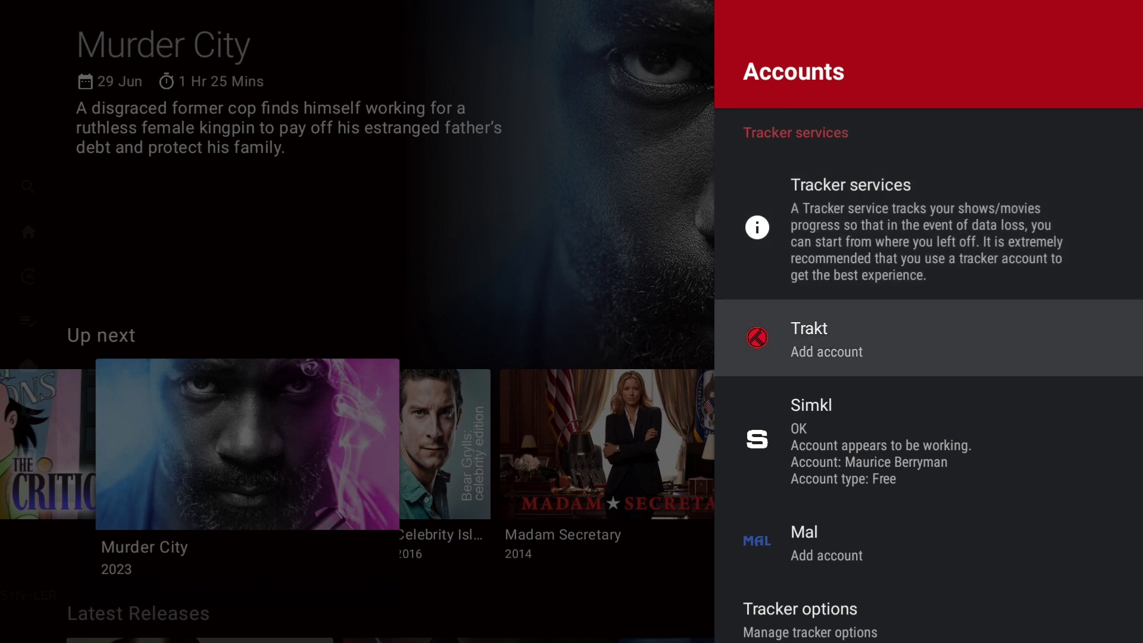
pyautogui.press('Return')
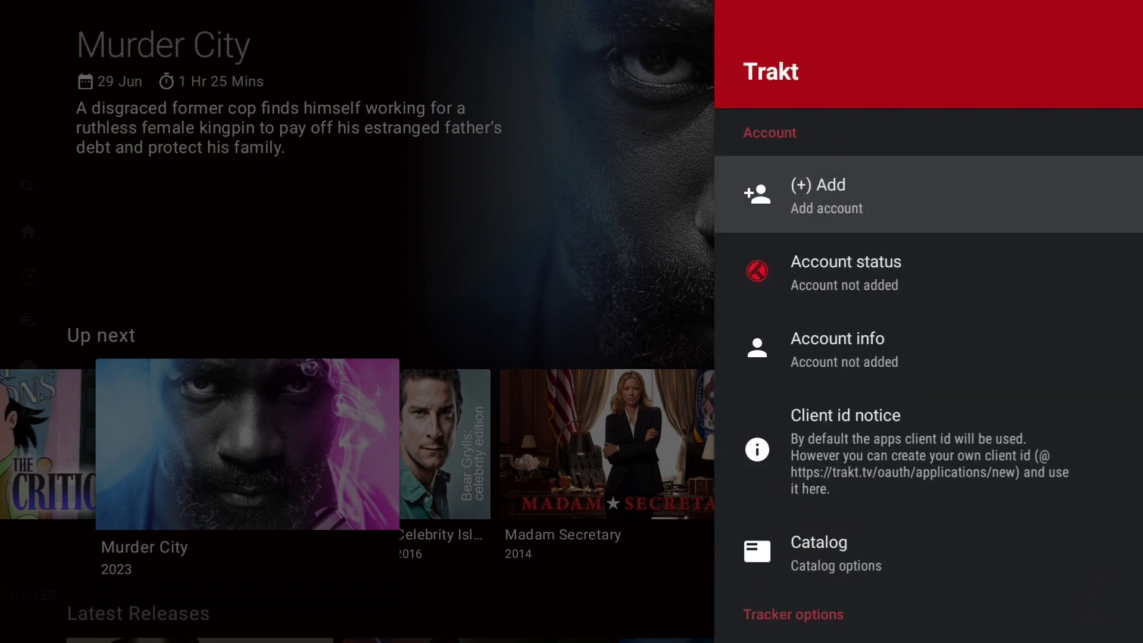
# Select '(+) Add' on Syncler's Trakt page to get an activation code
pyautogui.press('Return')
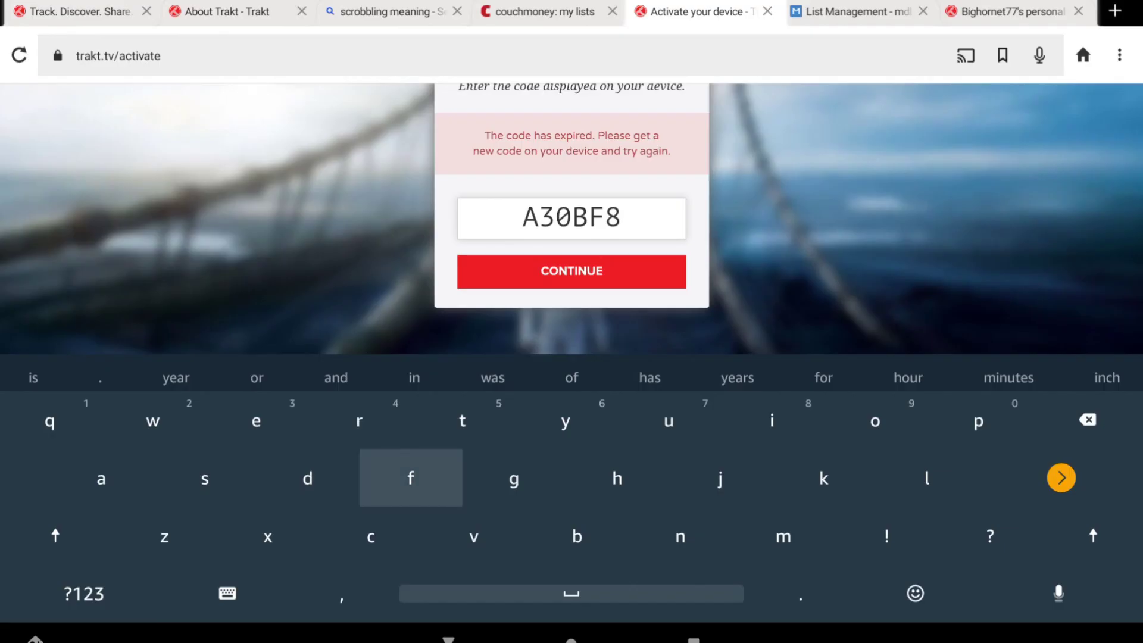
# Enter Syncler's activation code at trakt.tv/activate and allow access with YES
pyautogui.write('F8')
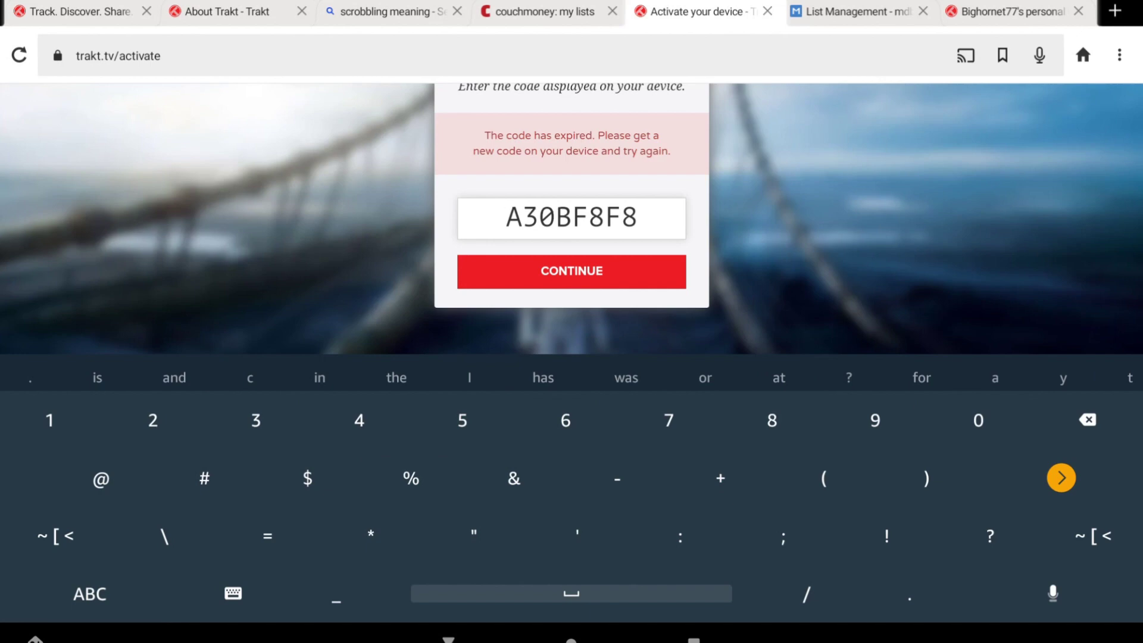
pyautogui.press('Return')
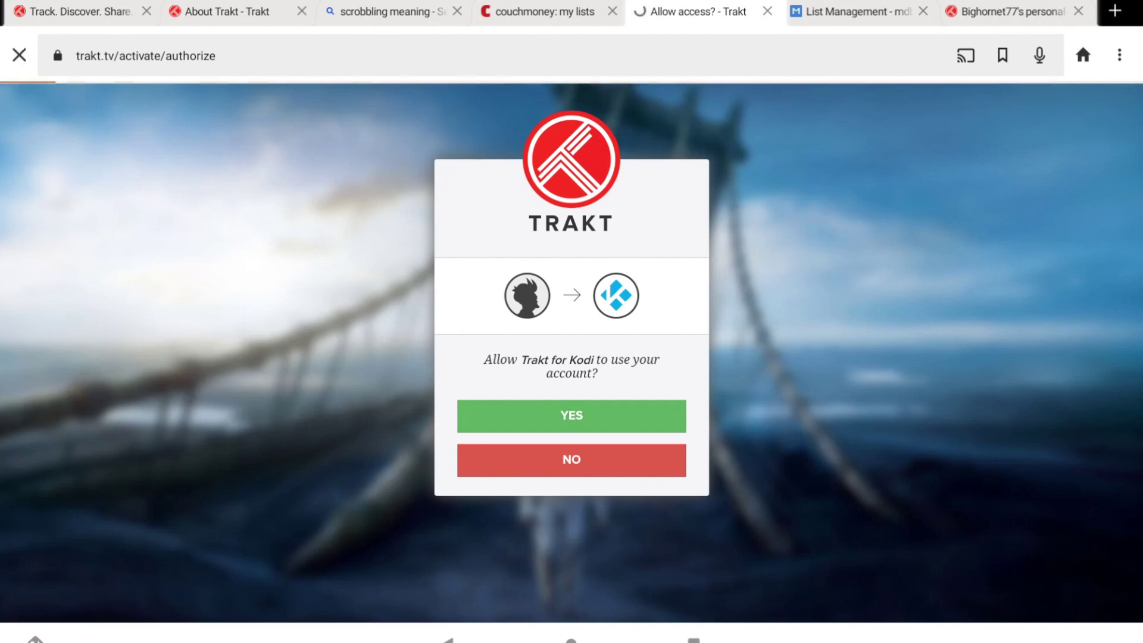
pyautogui.click(571, 416)
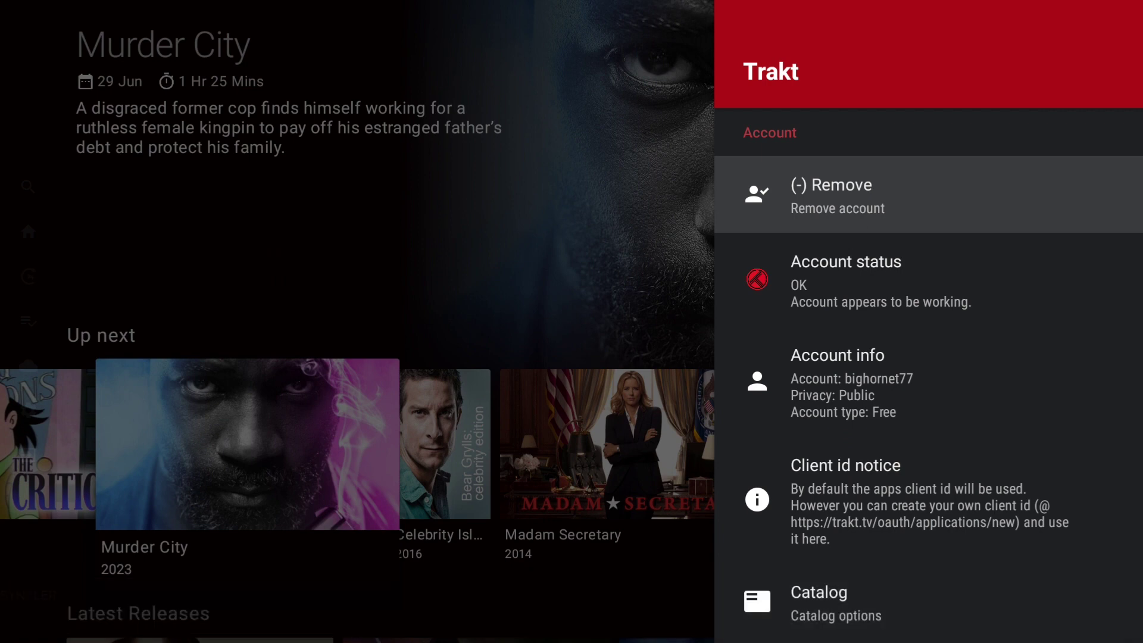
# Back out of Syncler's Trakt and Accounts panels to the home screen's Up next row
pyautogui.press('Down')
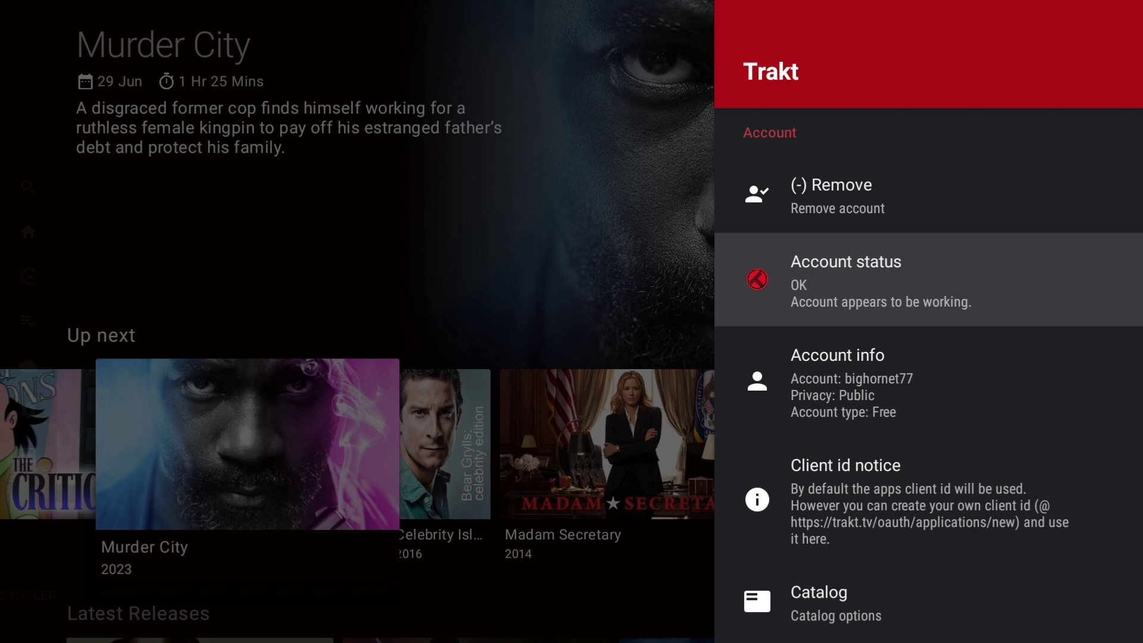
pyautogui.press('Escape')
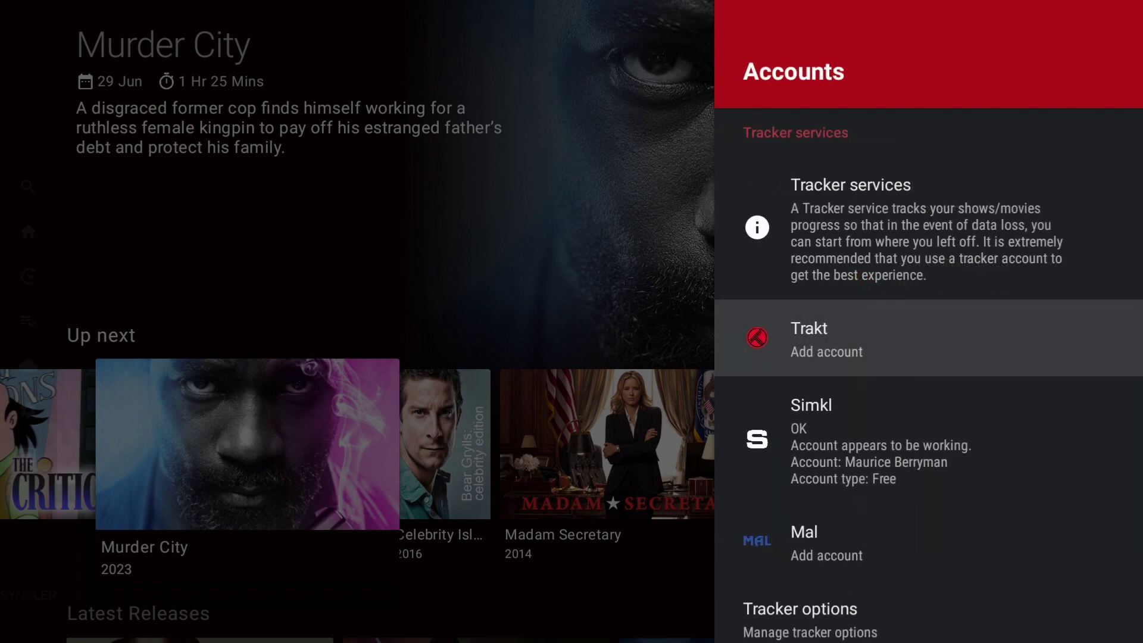
pyautogui.press('Escape')
pyautogui.press('Escape')
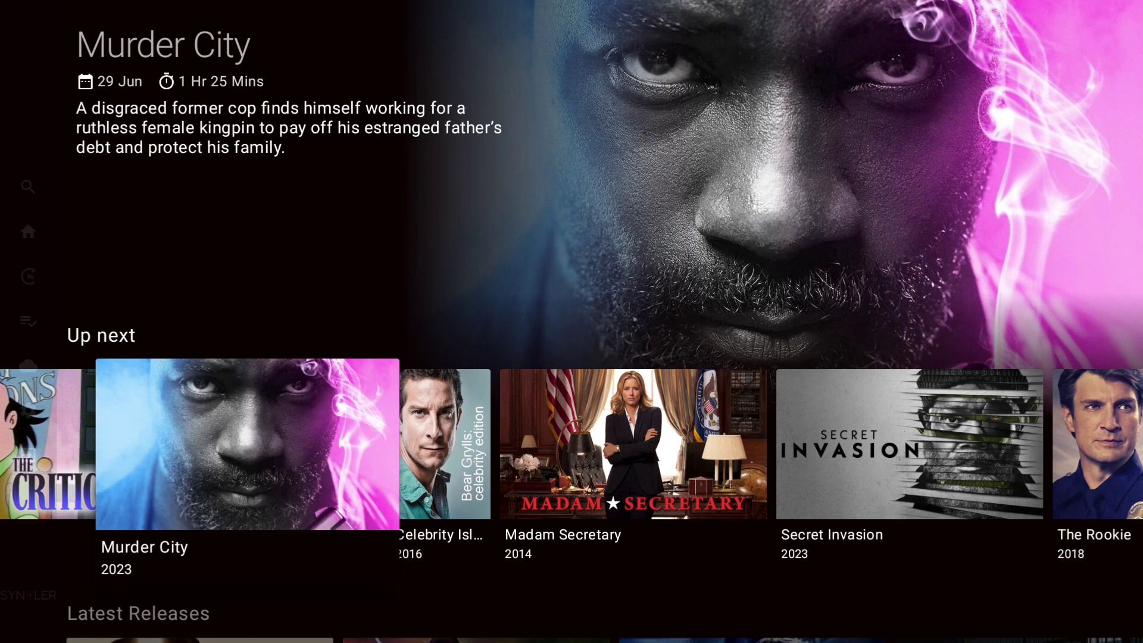
# Exit Syncler, launch Cinema HD V2, and decline its exit prompt to stay in the app
pyautogui.press('Escape')
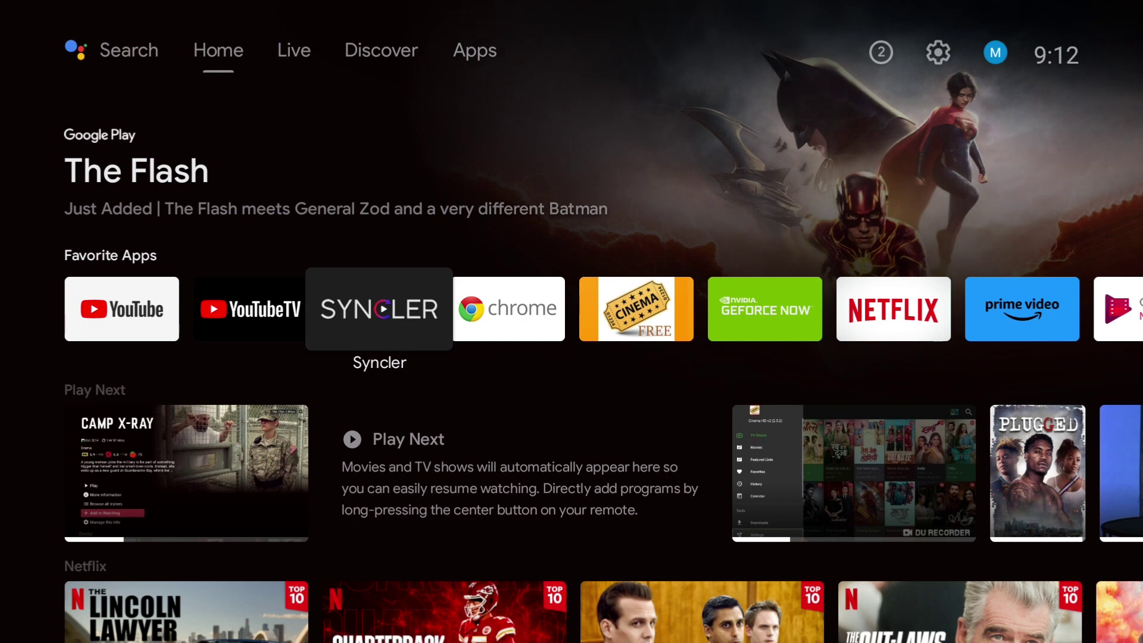
pyautogui.press('Right')
pyautogui.press('Right')
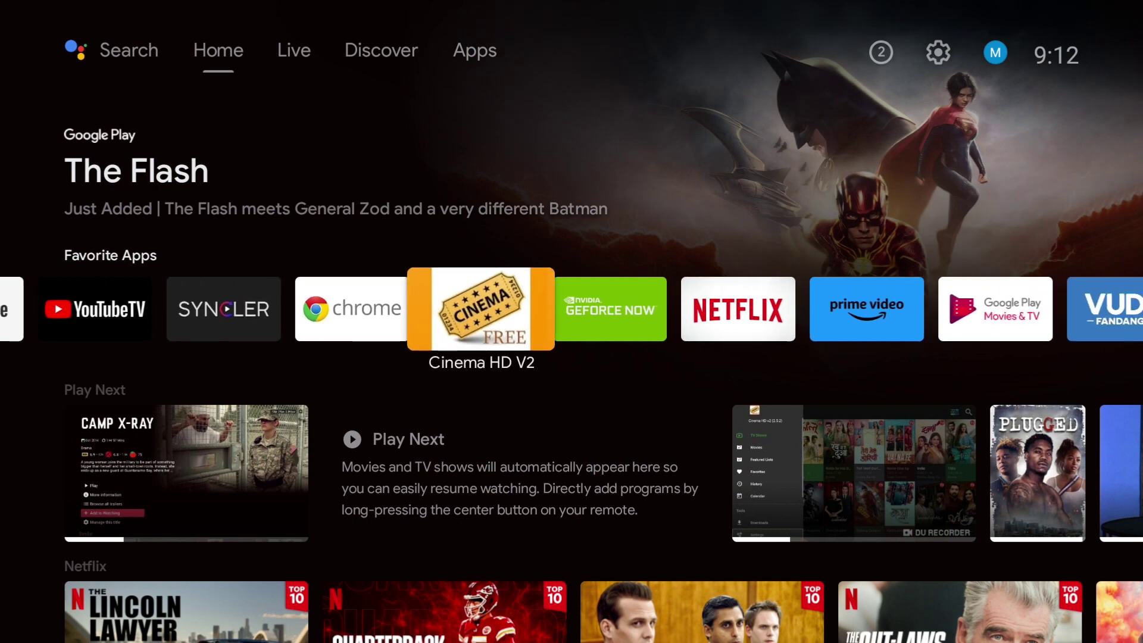
pyautogui.press('Return')
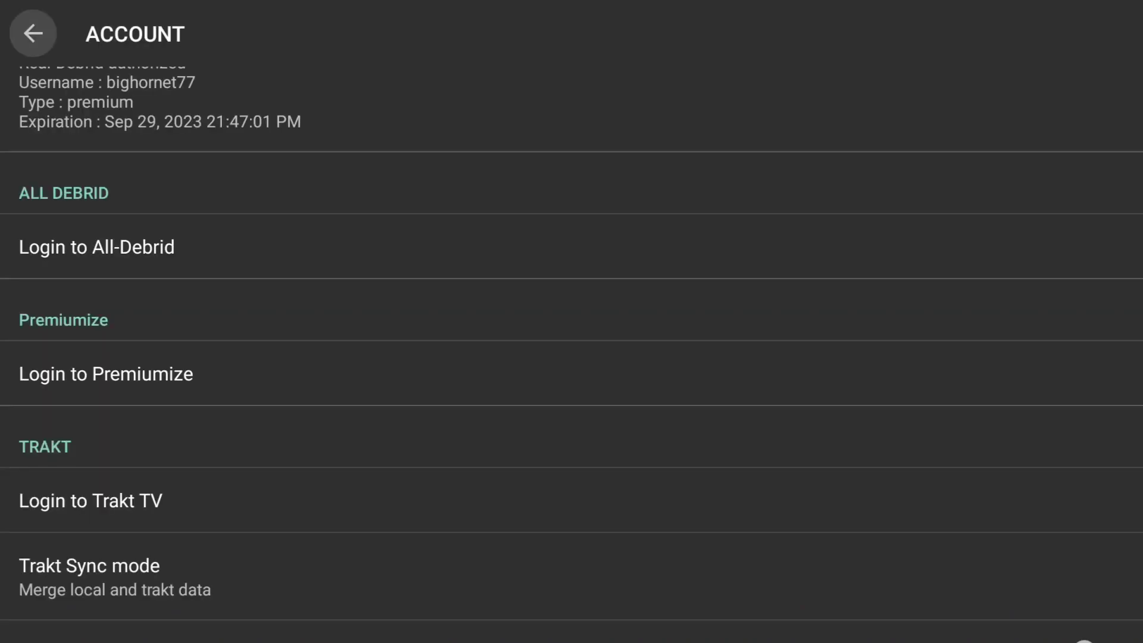
pyautogui.press('Escape')
pyautogui.press('Escape')
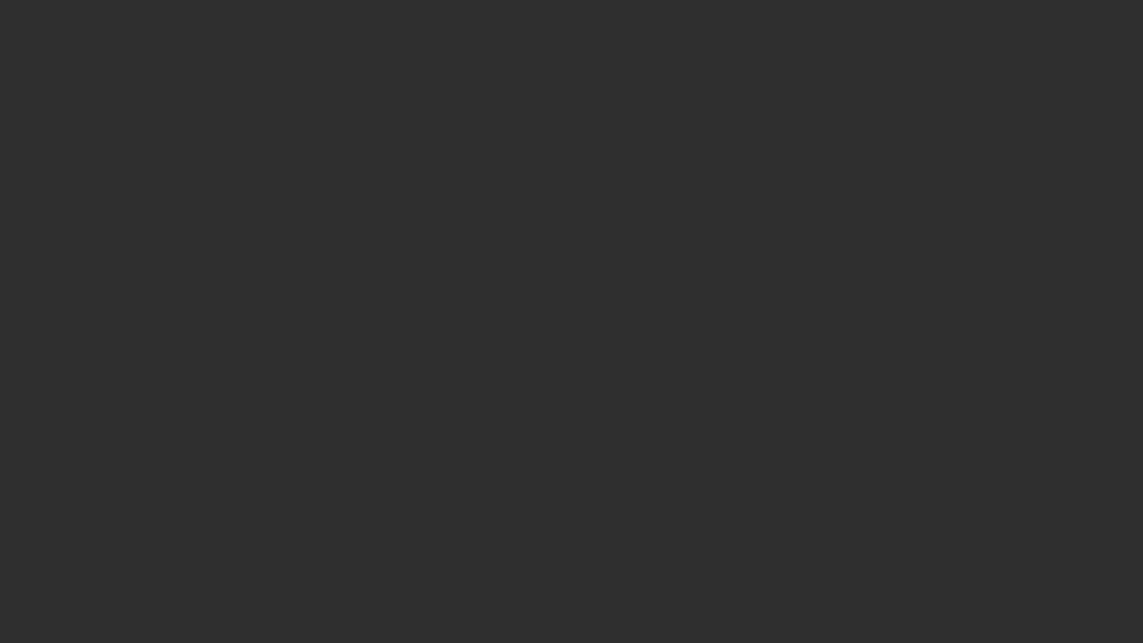
pyautogui.press('Escape')
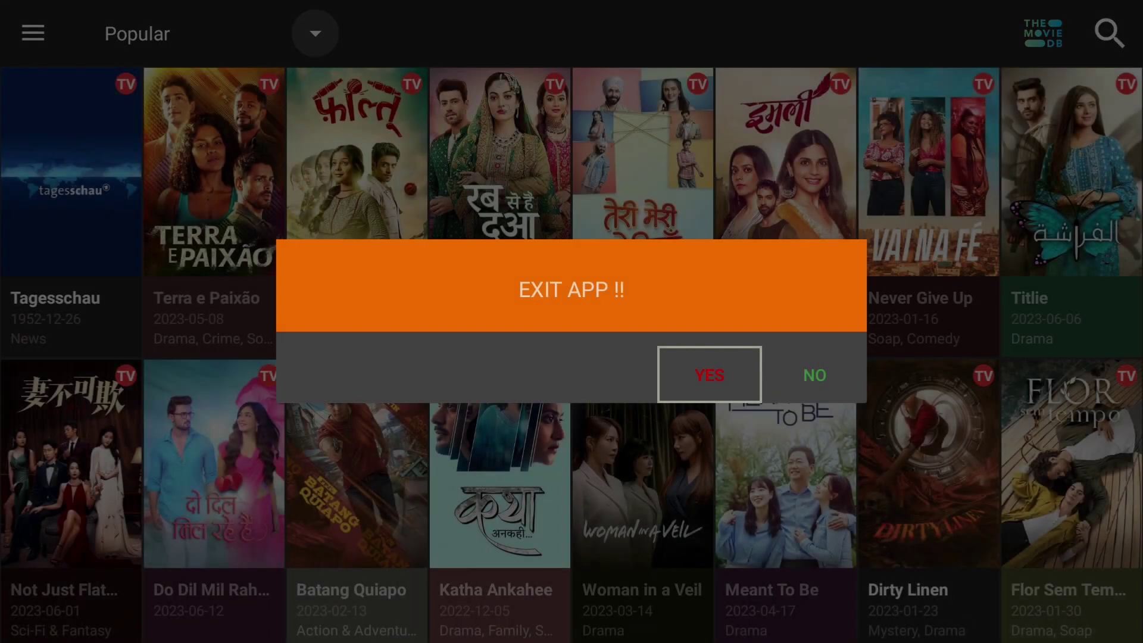
pyautogui.press('Right')
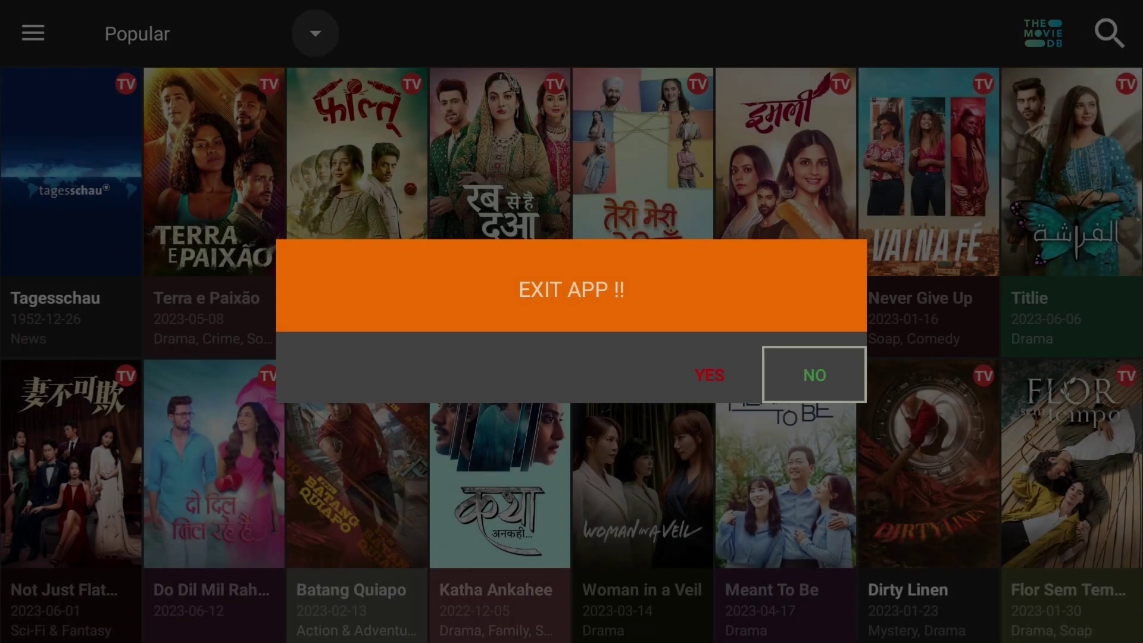
pyautogui.press('Return')
# In Cinema HD's menu, go to Settings > ACCOUNT and select Login to Trakt TV
pyautogui.press('Left')
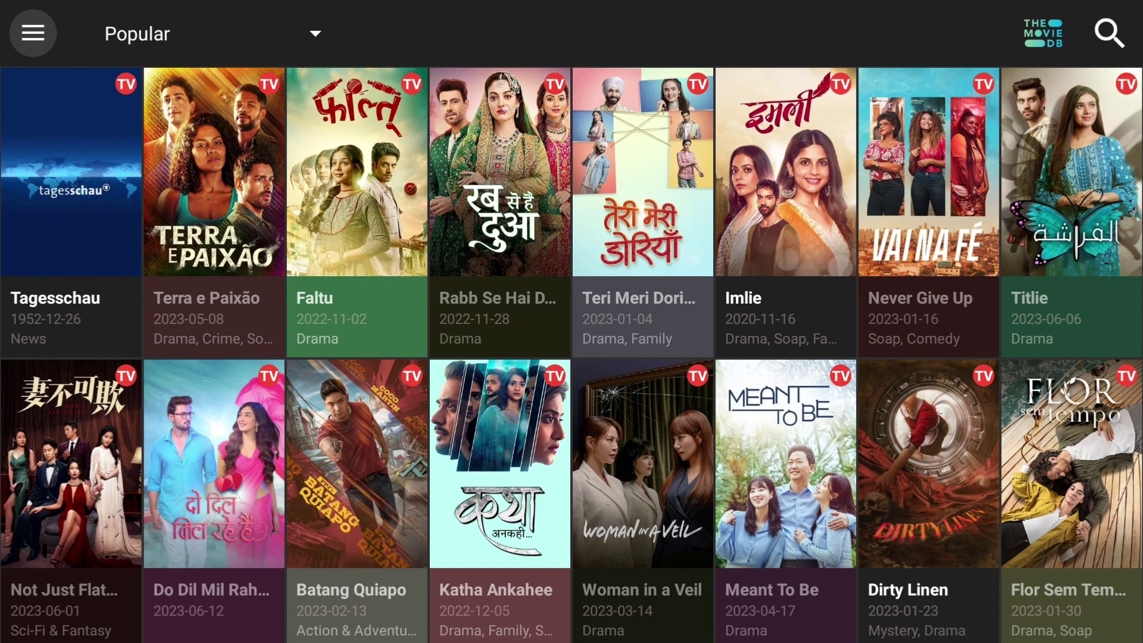
pyautogui.press('Return')
pyautogui.press('Down')
pyautogui.press('Down')
pyautogui.press('Down')
pyautogui.press('Down')
pyautogui.press('Down')
pyautogui.press('Down')
pyautogui.press('Down')
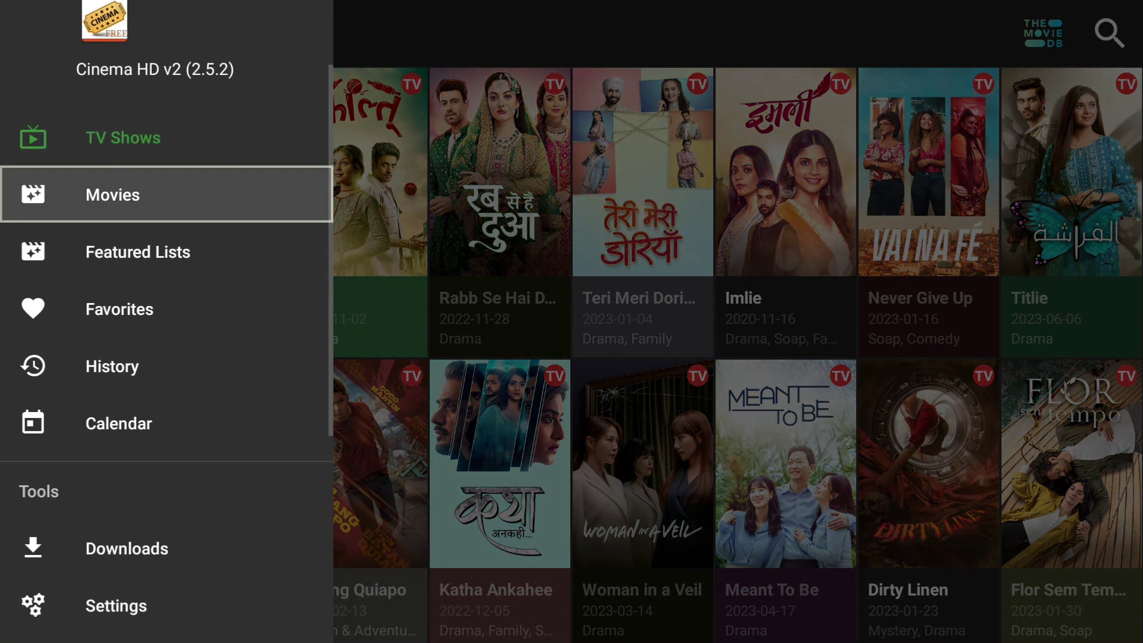
pyautogui.press('Return')
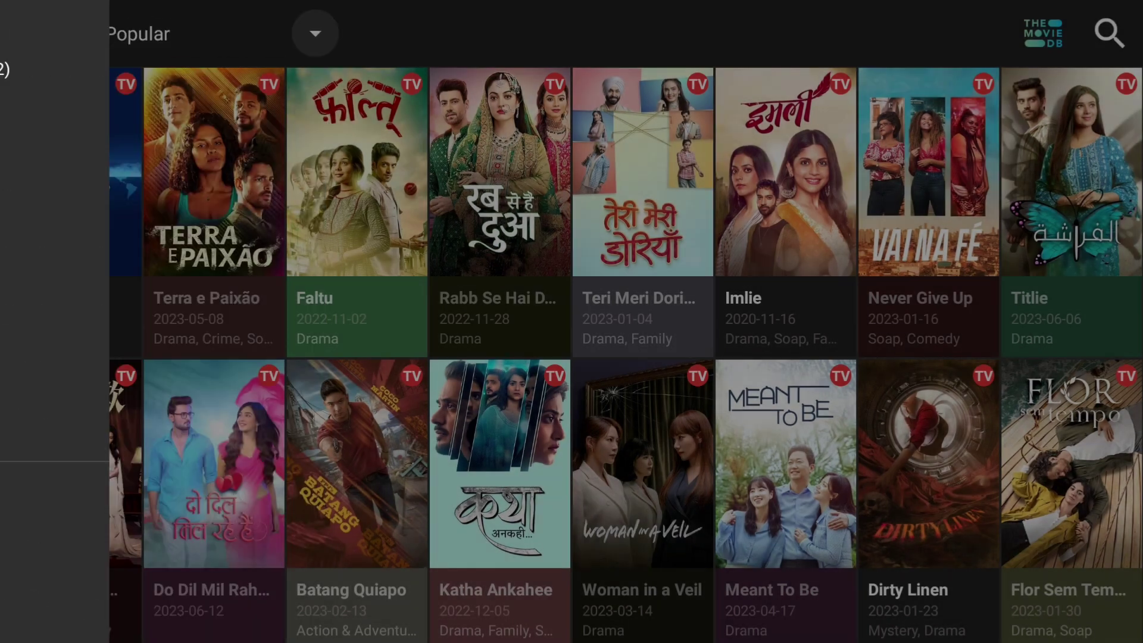
pyautogui.press('Down')
pyautogui.press('Down')
pyautogui.press('Down')
pyautogui.press('Down')
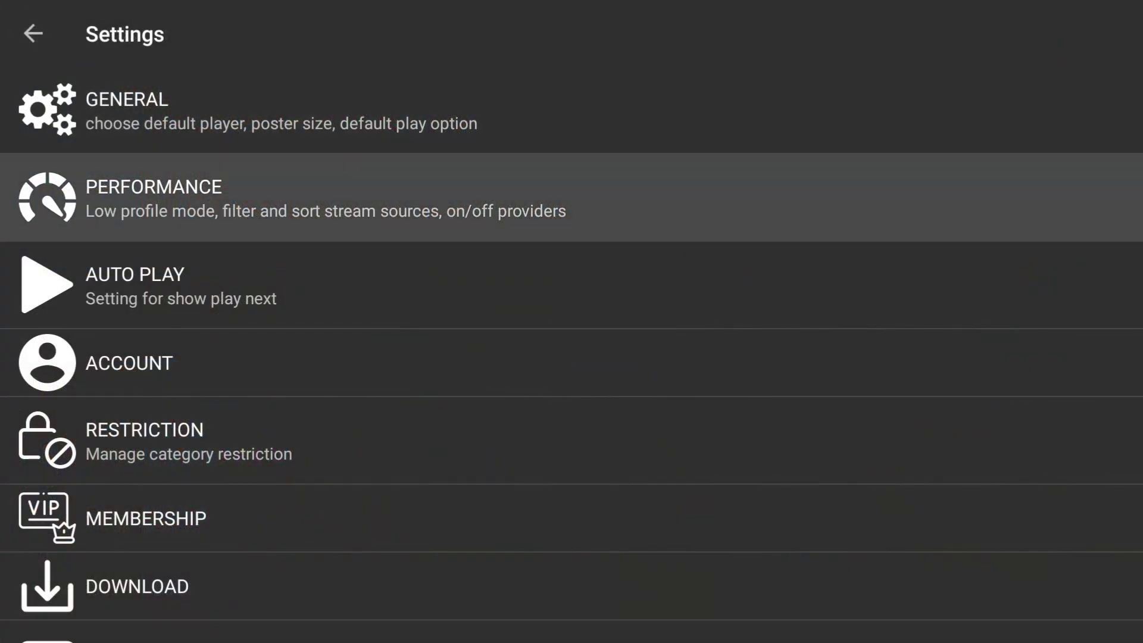
pyautogui.press('Return')
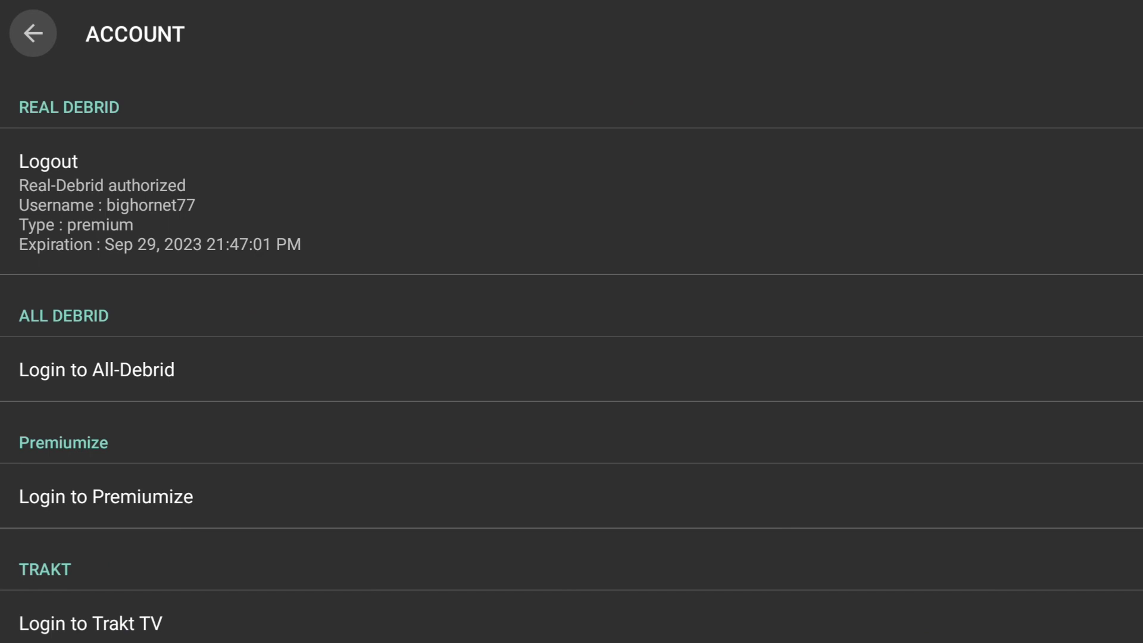
pyautogui.press('Down')
pyautogui.press('Down')
pyautogui.press('Down')
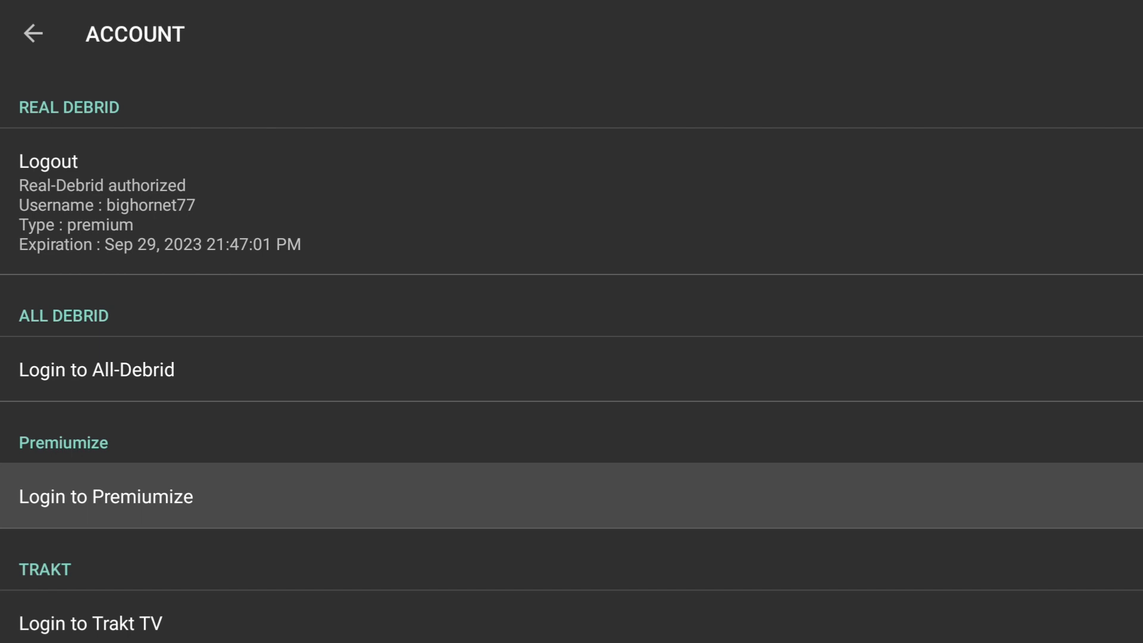
pyautogui.press('Down')
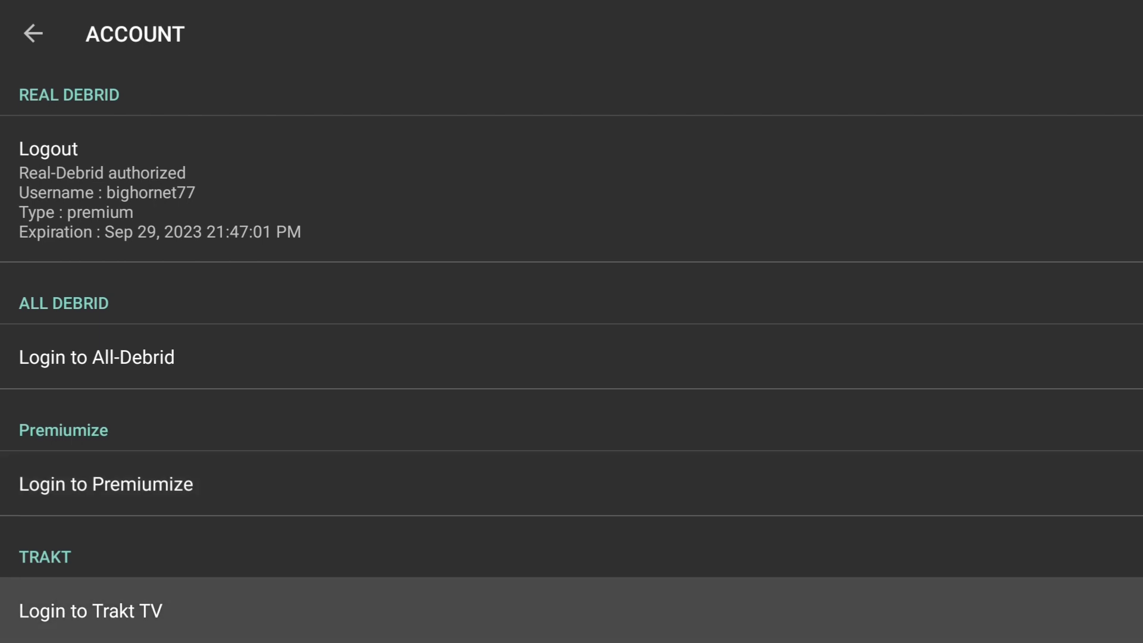
pyautogui.press('Return')
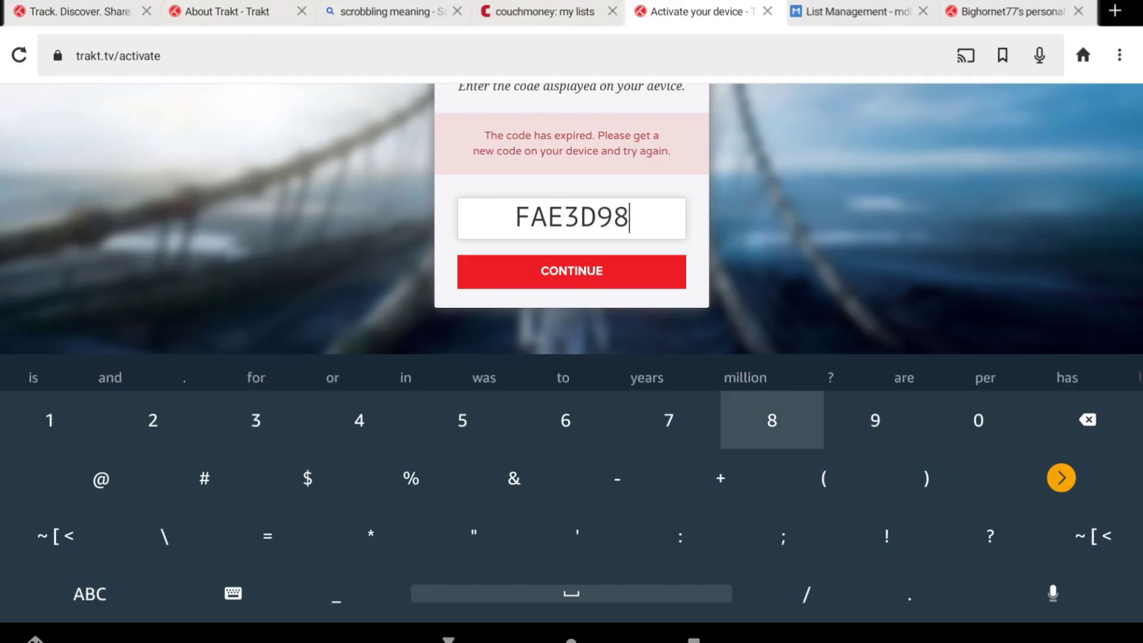
# Enter Cinema HD's activation code at trakt.tv/activate and allow Cinema access with YES
pyautogui.write('88')
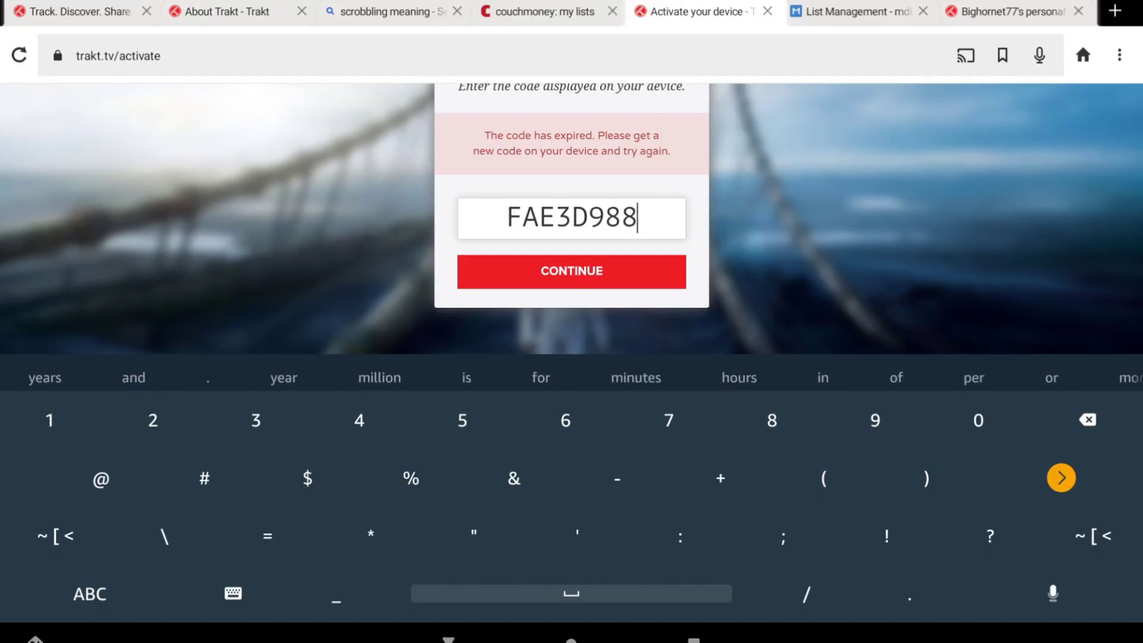
pyautogui.press('Return')
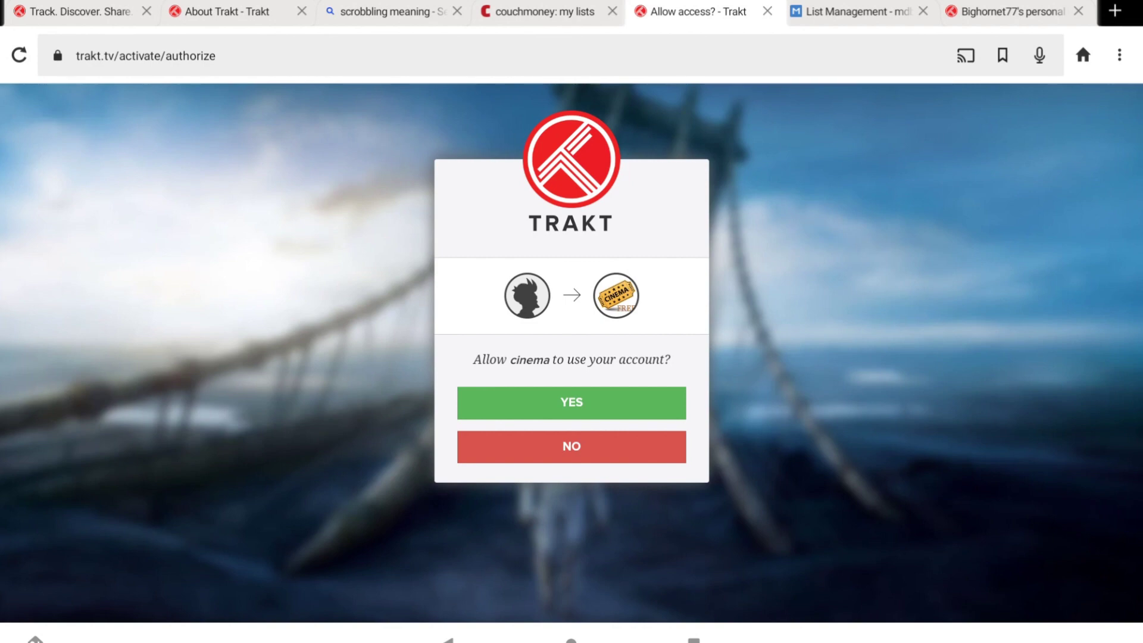
pyautogui.click(572, 402)
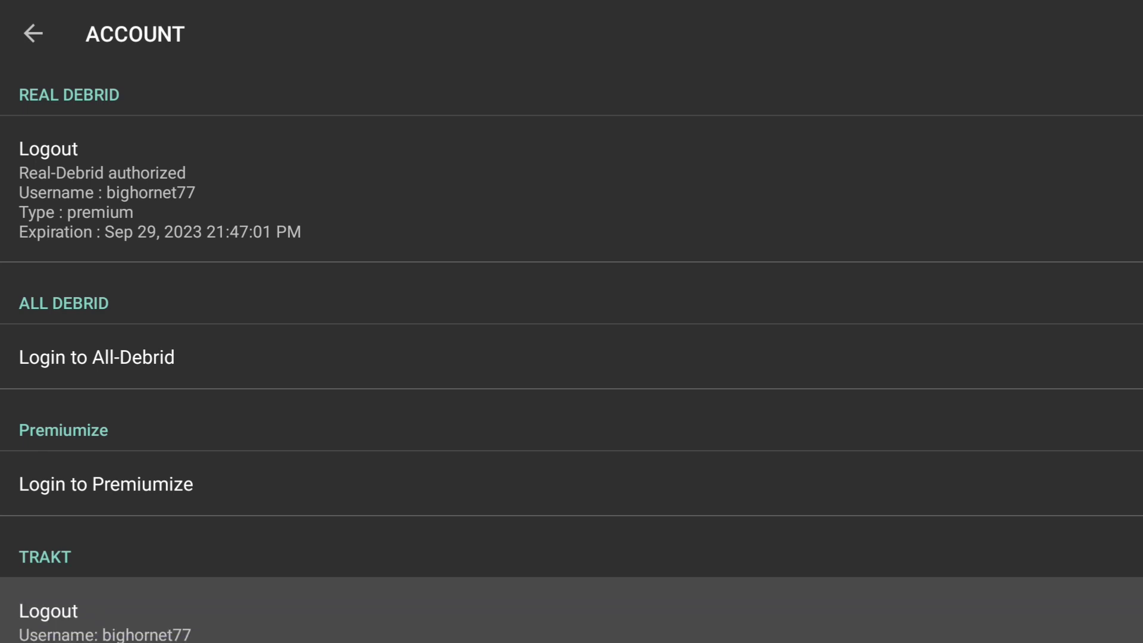
# Dismiss the sync message, check the Trakt entry shows the username, and return to Settings
pyautogui.press('Down')
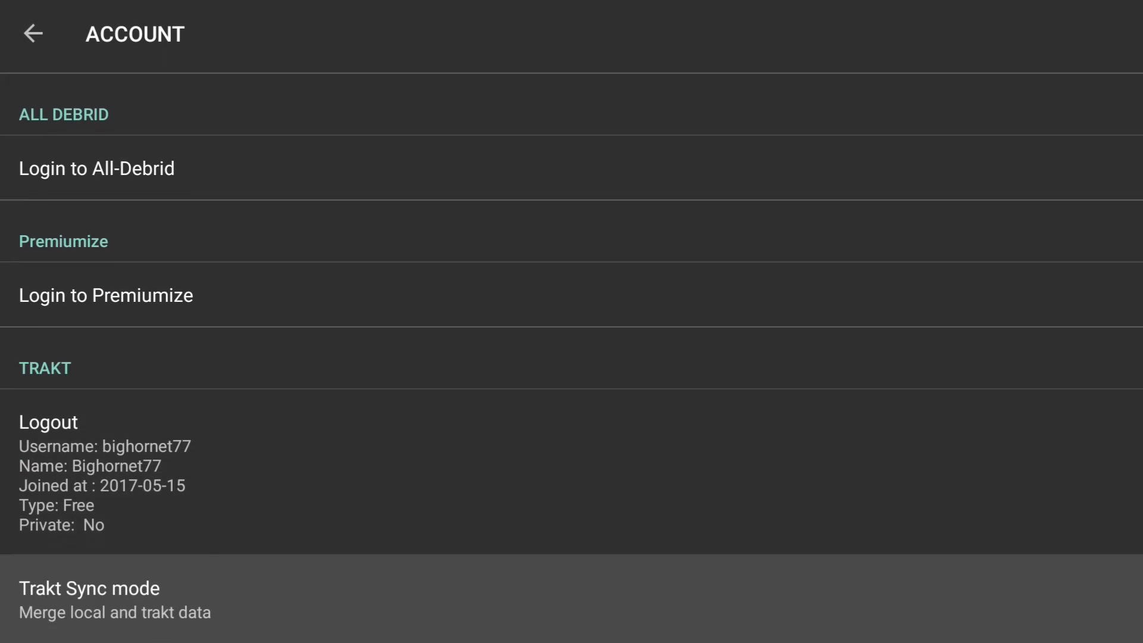
pyautogui.press('Up')
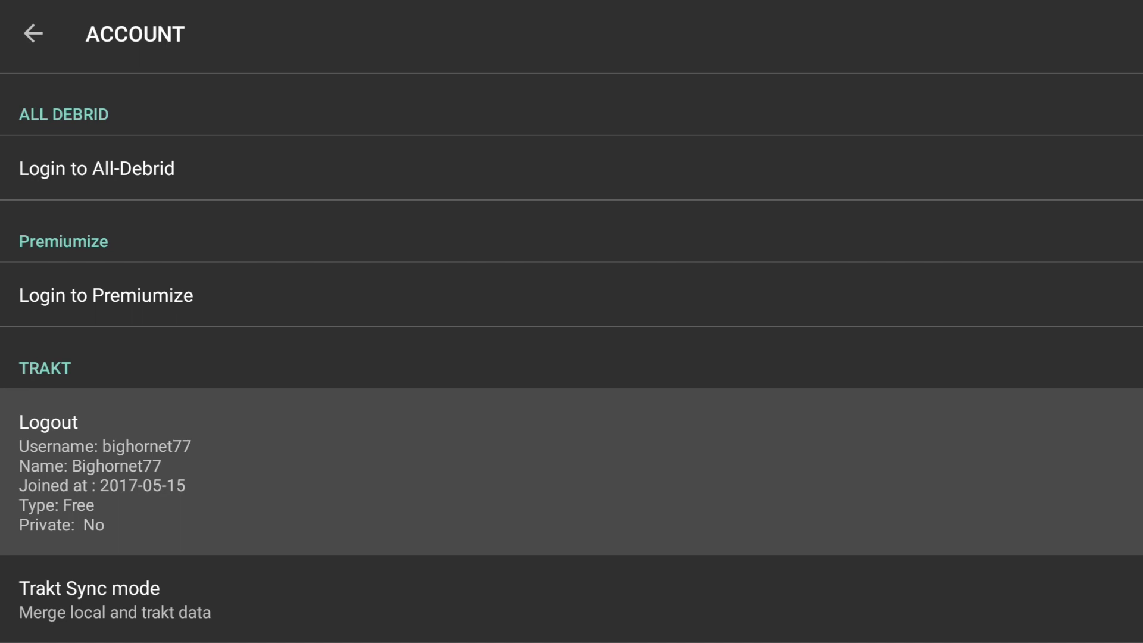
pyautogui.press('Escape')
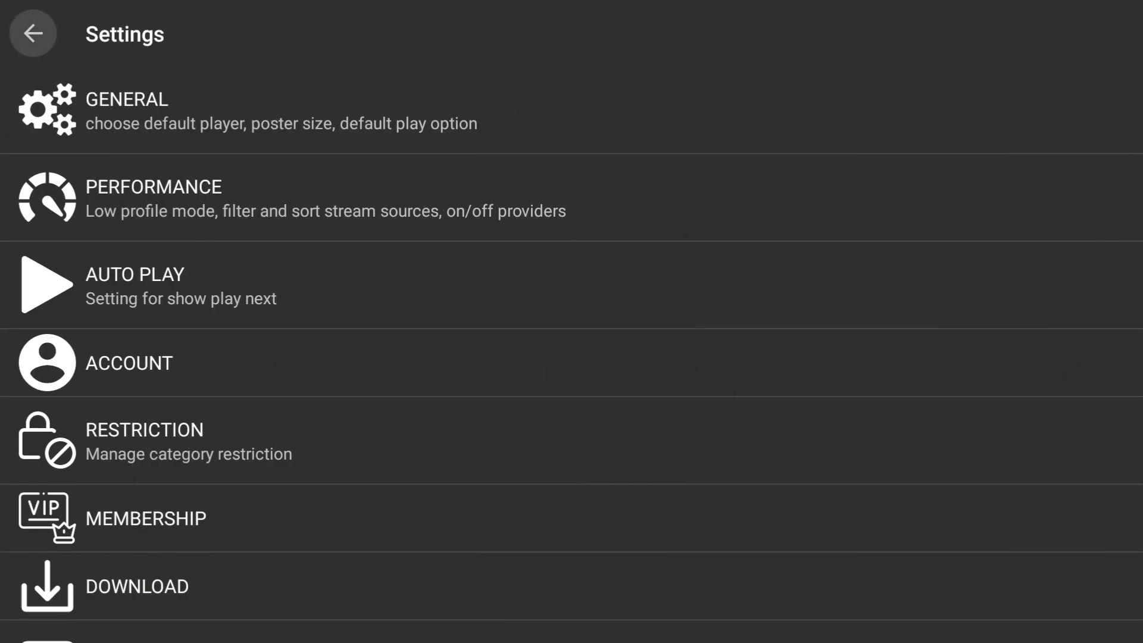